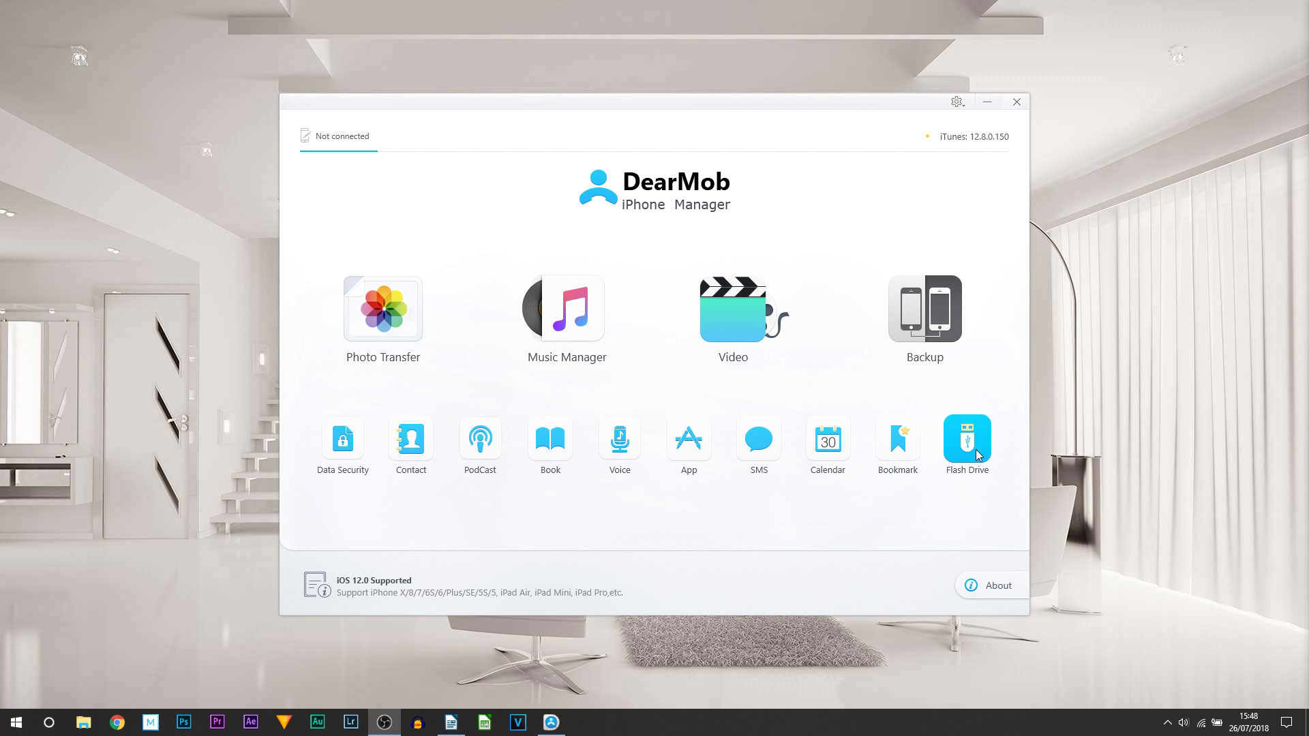
# - Look over the Data Security page's Decryption and Encryption tabs, then go back to the main window
pyautogui.click(354, 445)
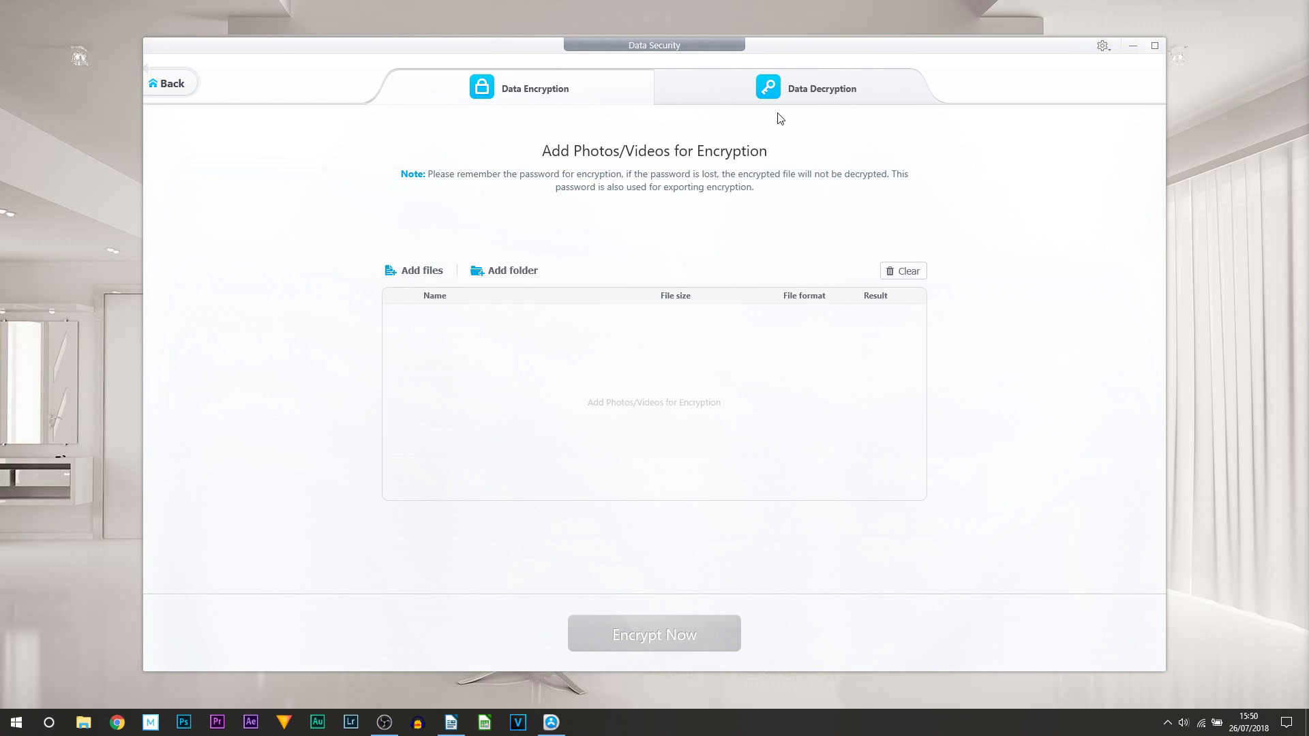
pyautogui.click(702, 101)
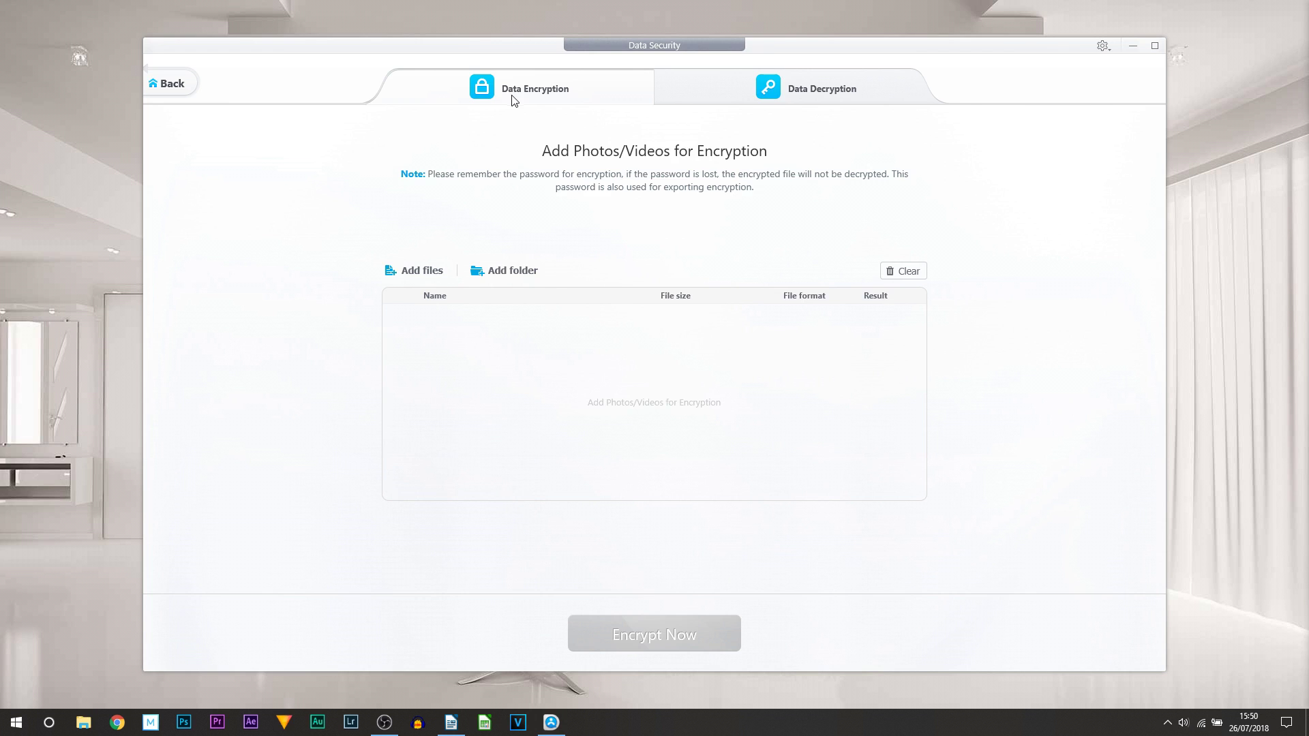
pyautogui.click(580, 92)
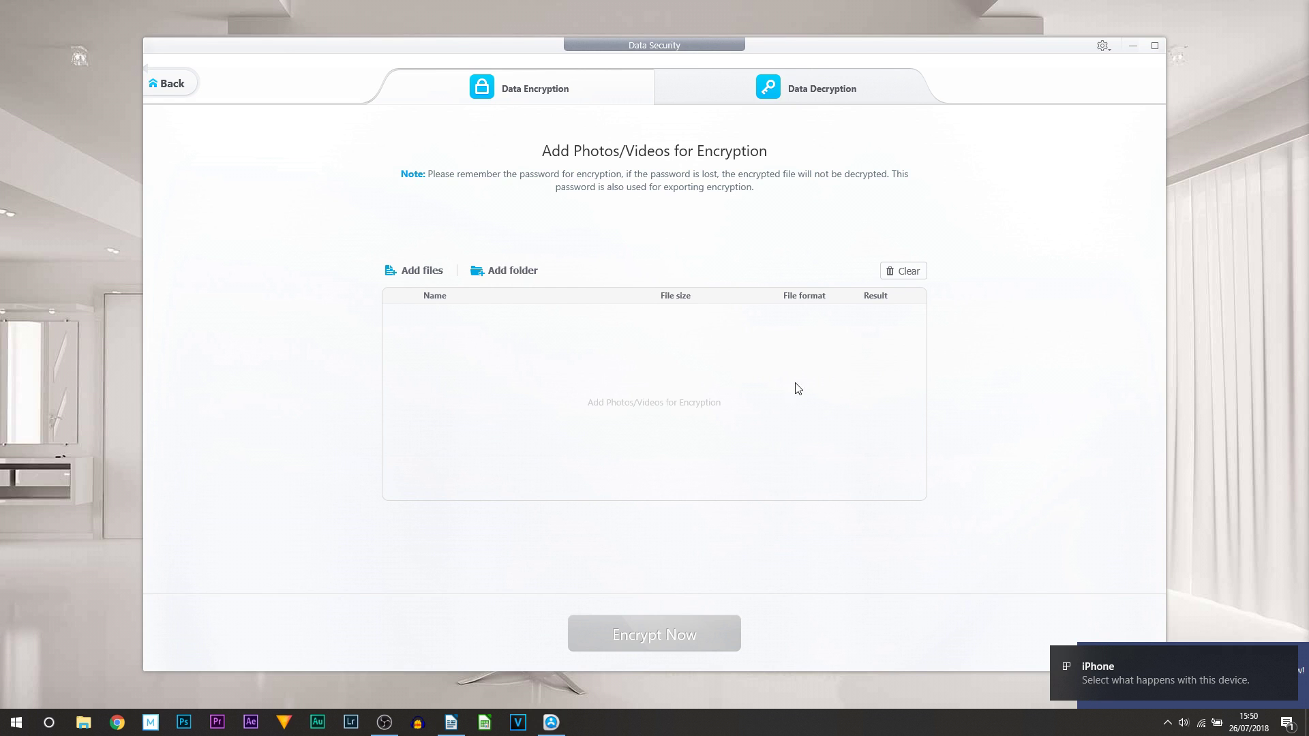
pyautogui.click(167, 83)
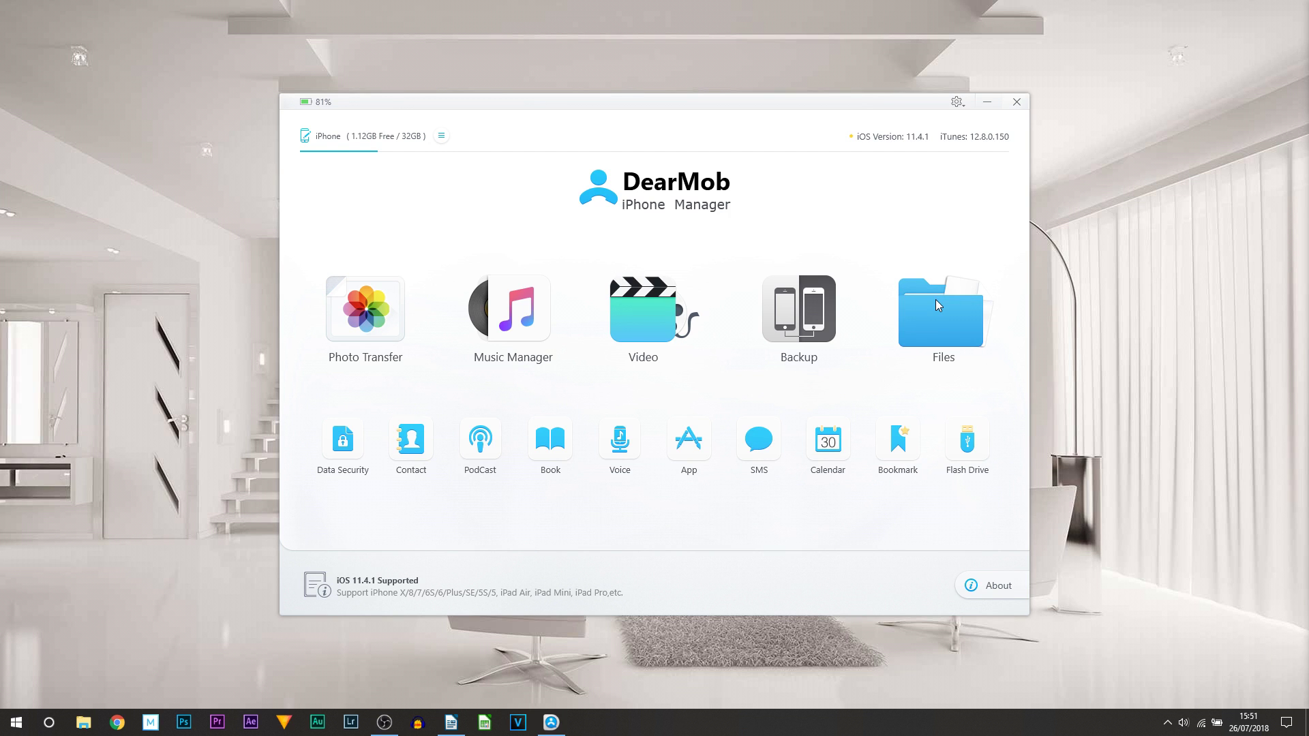
pyautogui.click(964, 330)
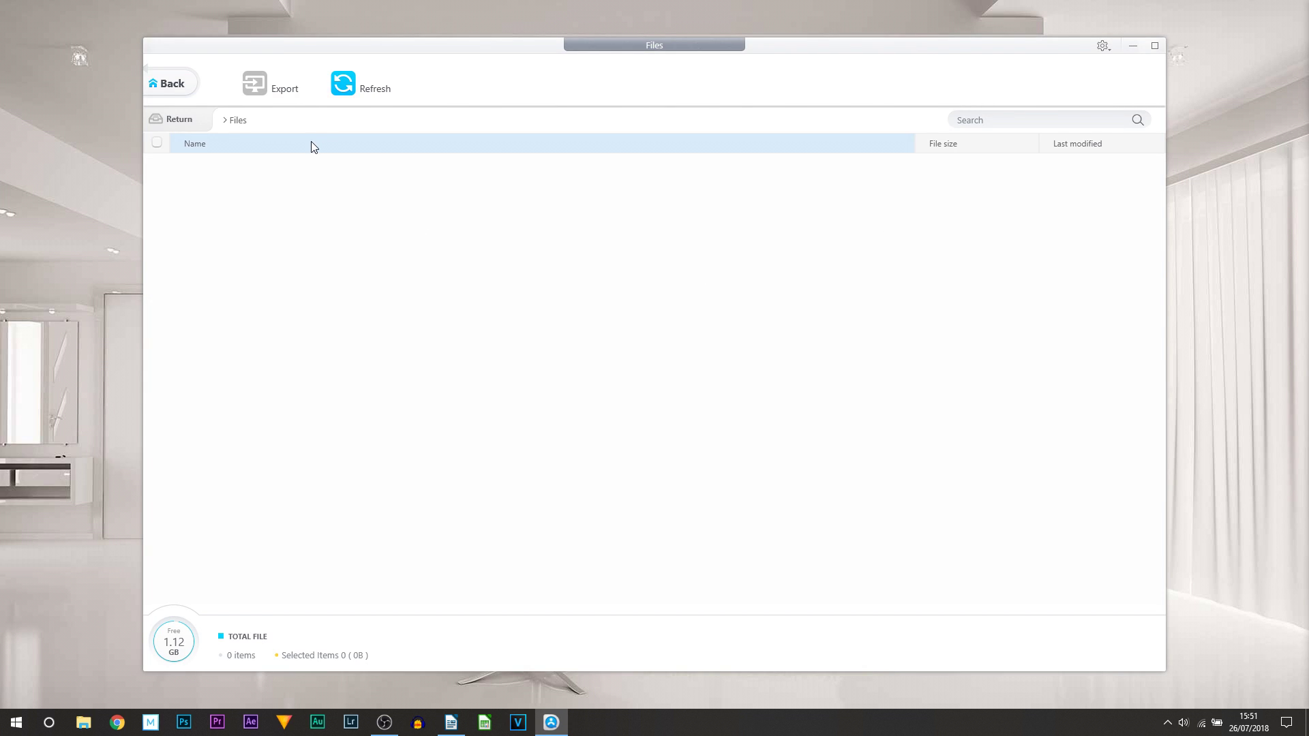
pyautogui.click(180, 87)
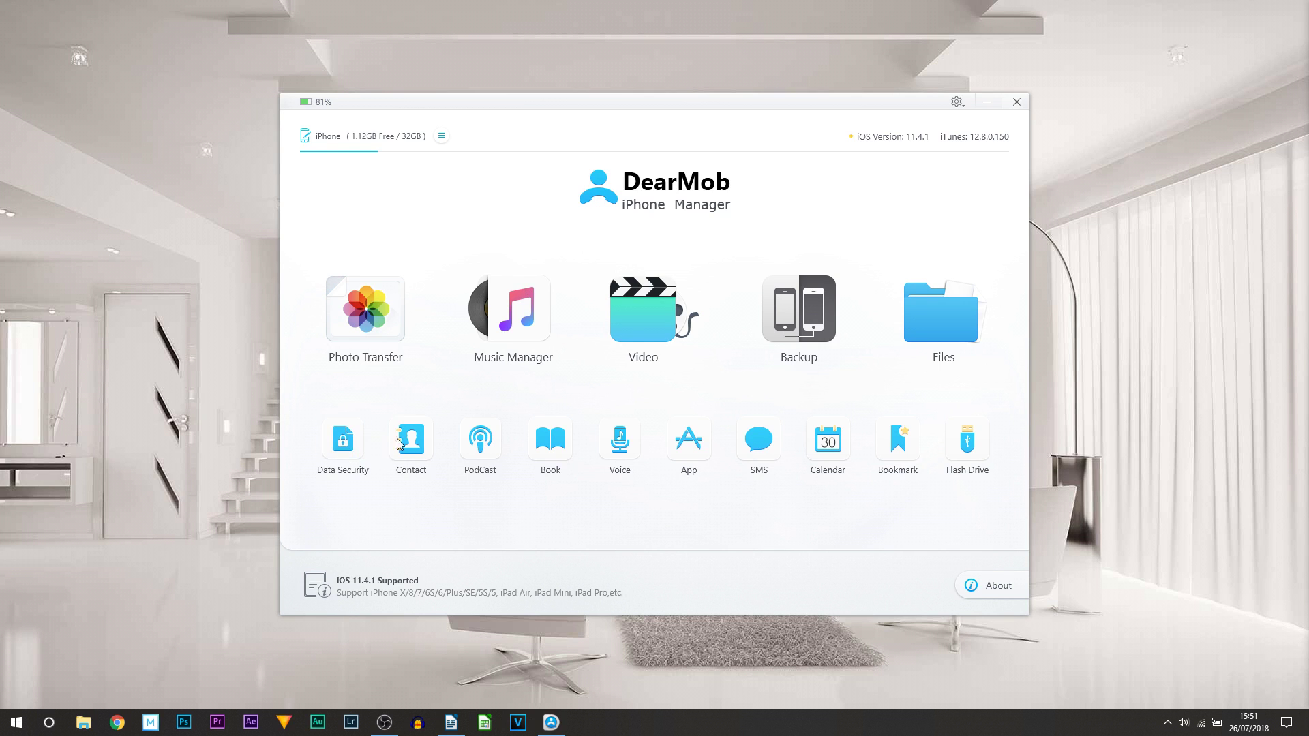
# - Add the quad-bike photo folder (_DSC1473 to _DSC1930 JPGs) to Data Security and encrypt it
pyautogui.click(353, 431)
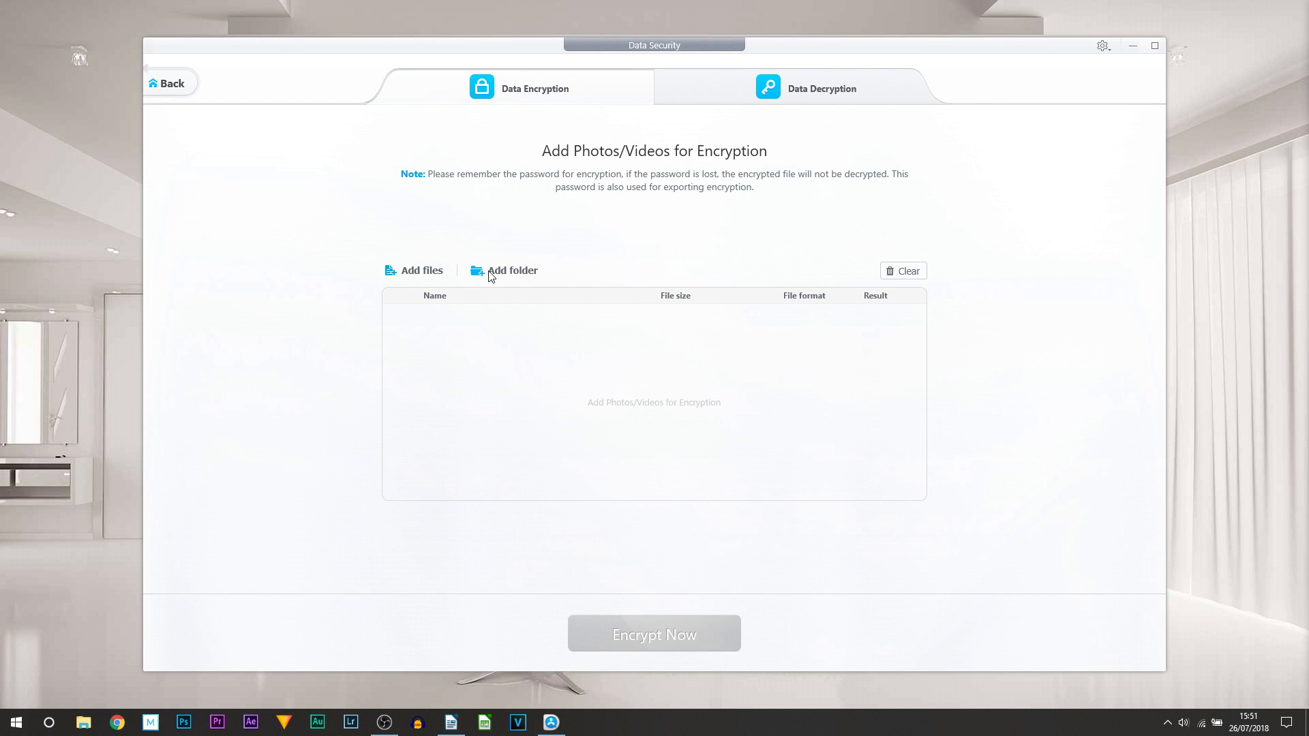
pyautogui.click(491, 273)
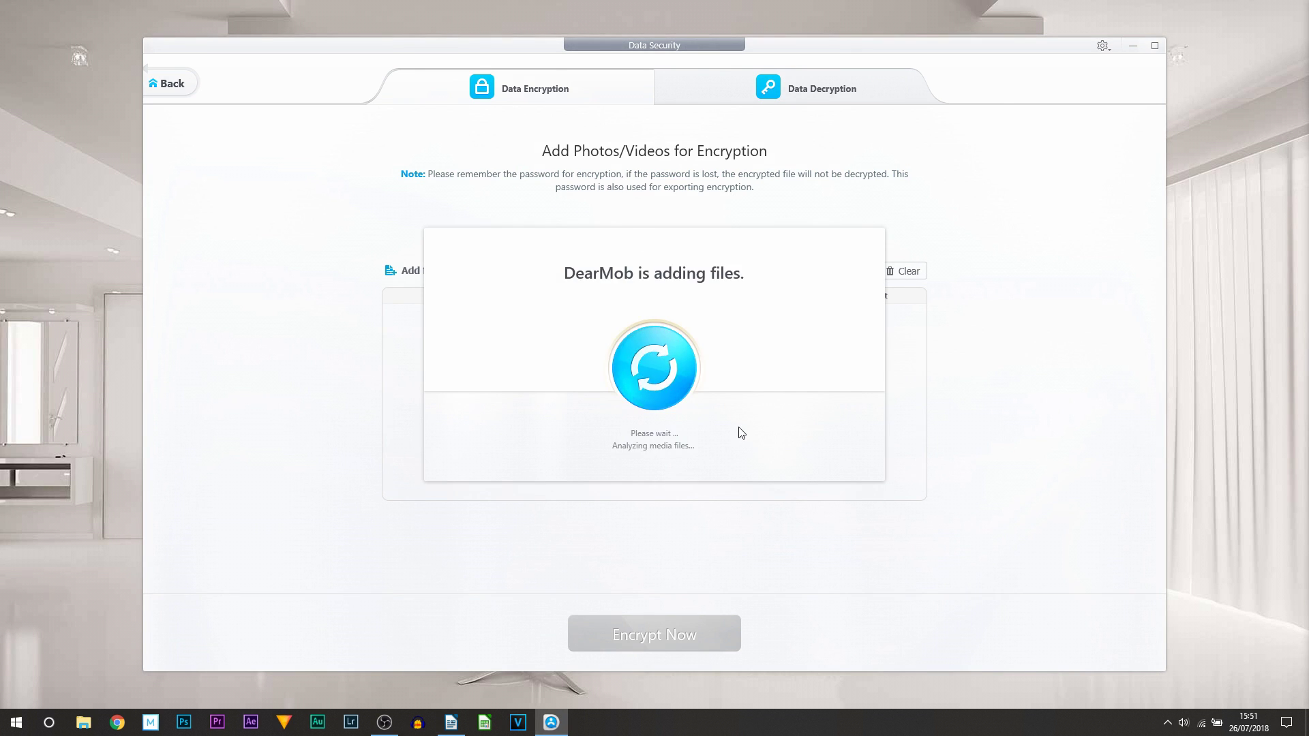
pyautogui.scroll(-3, 750, 410)
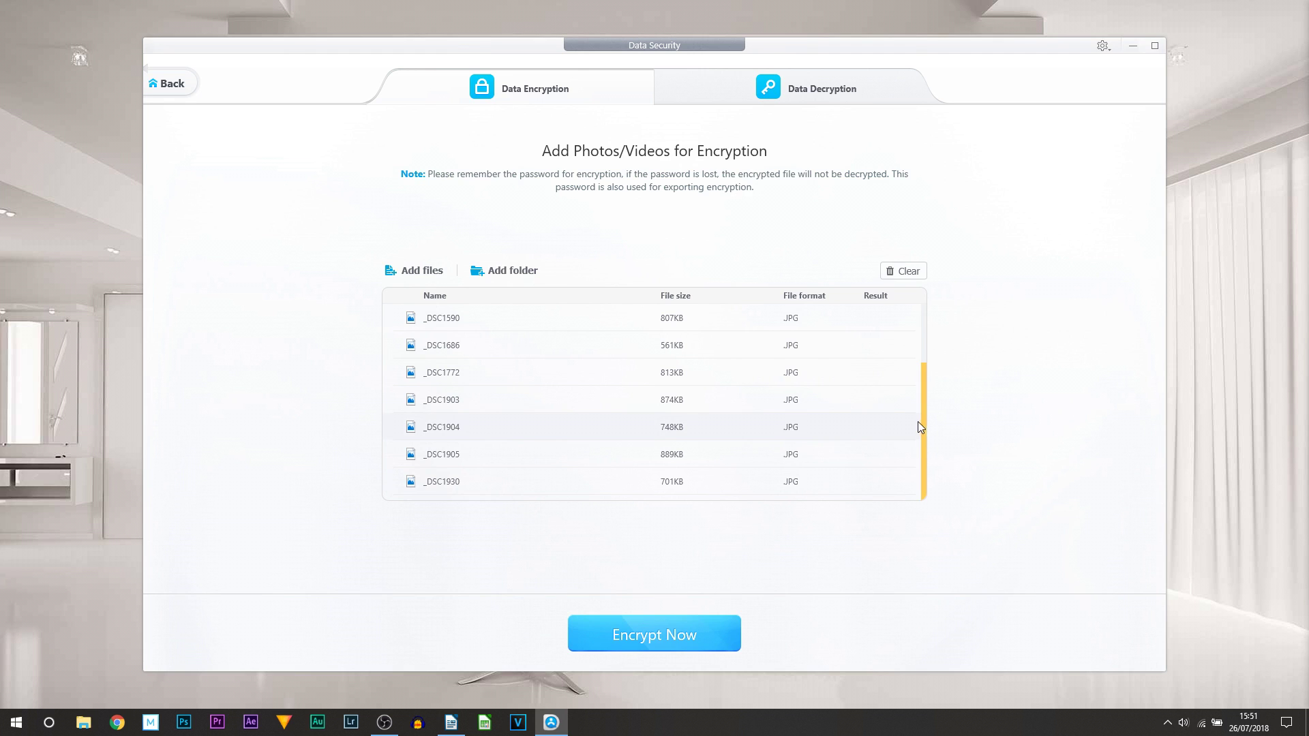
pyautogui.moveTo(921, 427); pyautogui.dragTo(921, 361)
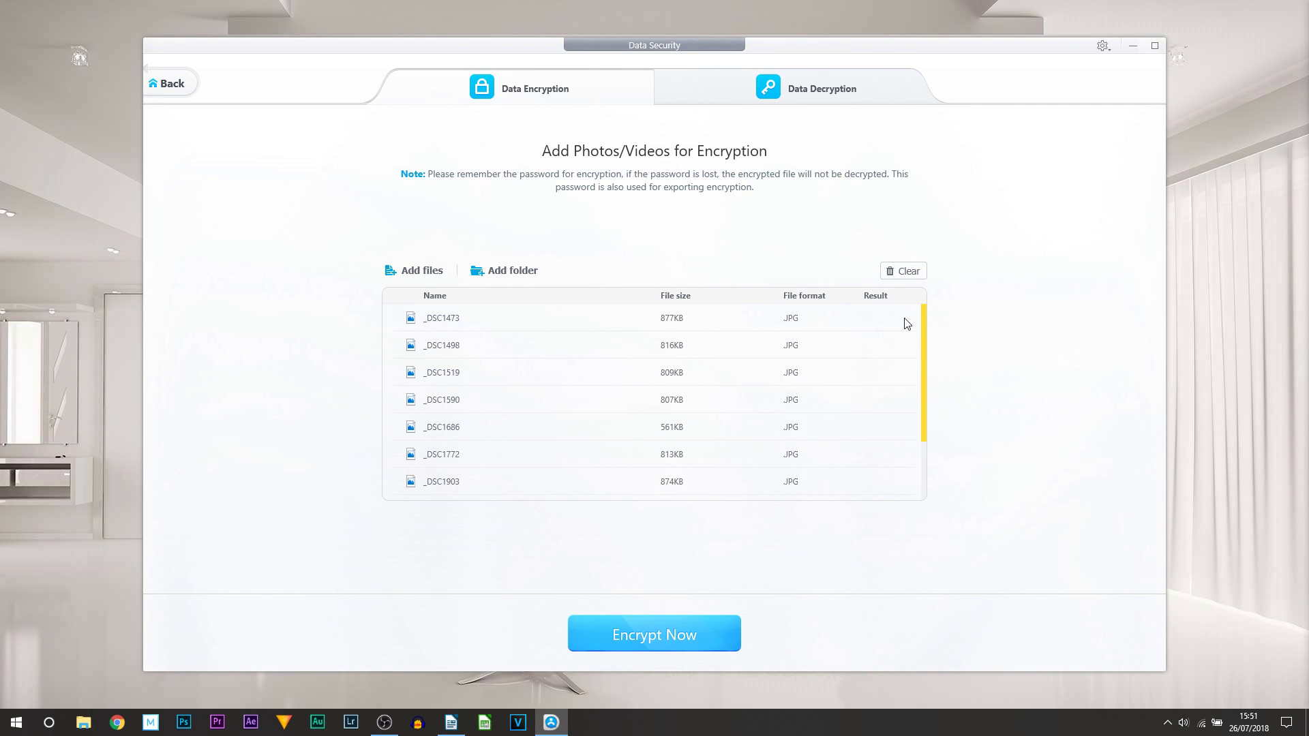
pyautogui.scroll(-3, 556, 382)
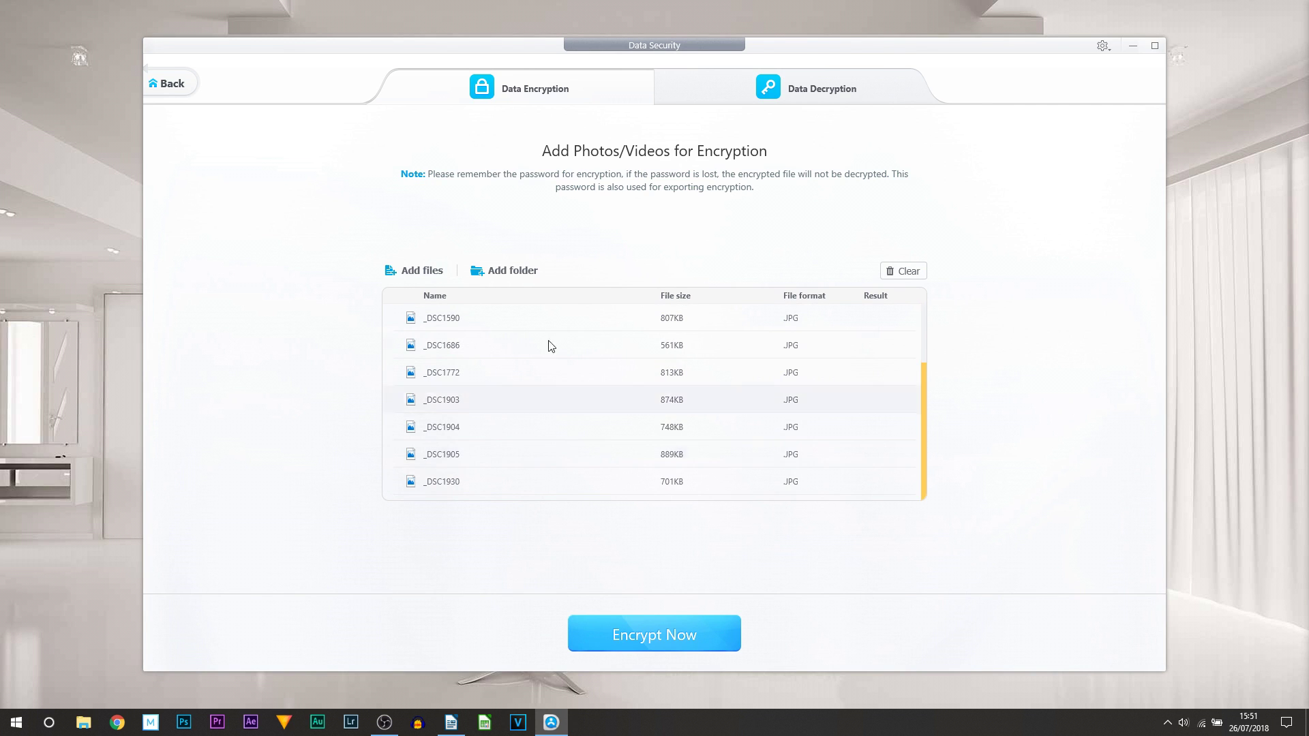
pyautogui.scroll(3, 580, 409)
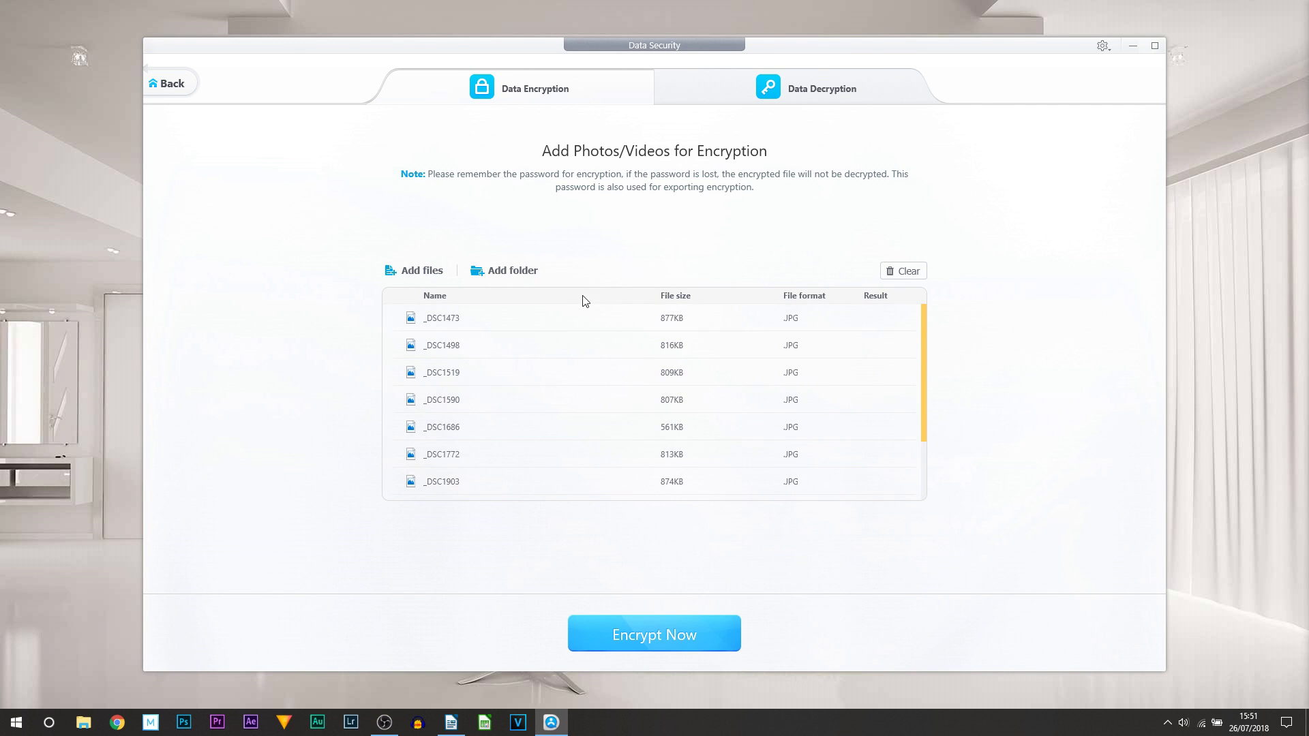
pyautogui.click(656, 636)
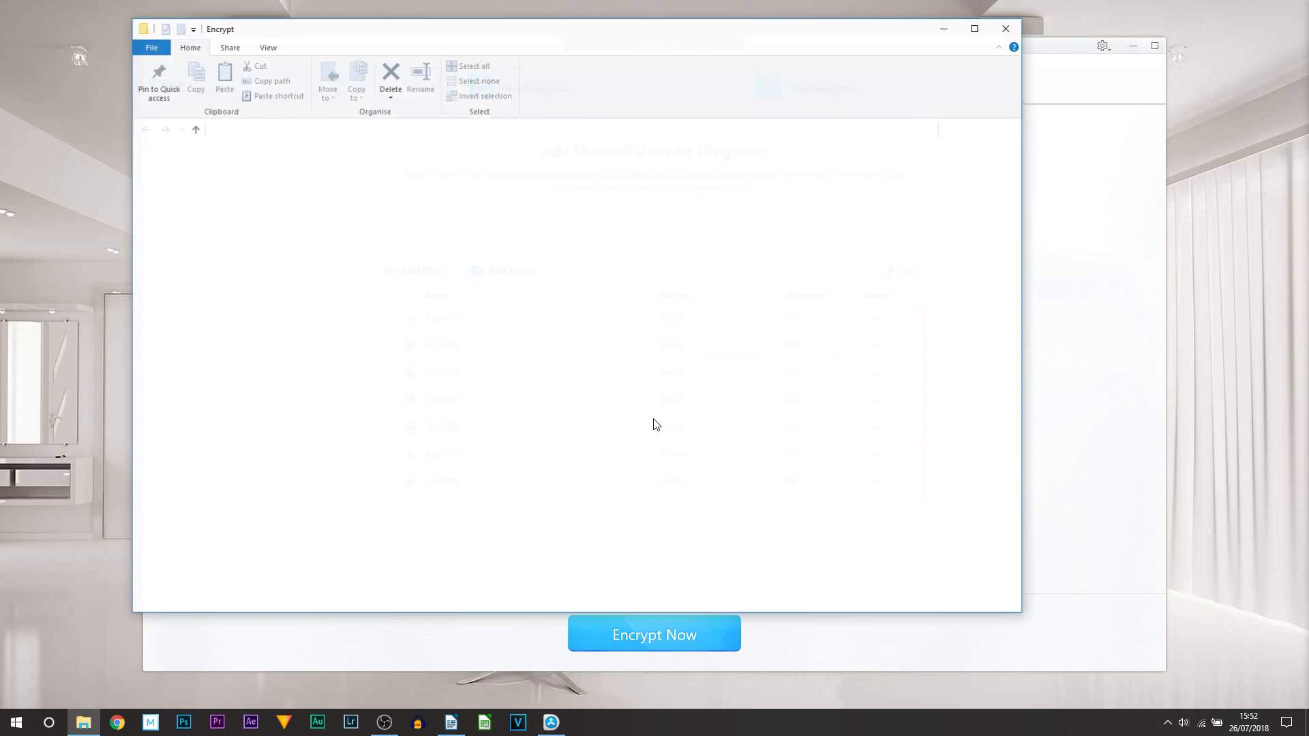
# - Deselect the encrypted .dearmob files in the Encrypt folder and switch back to DearMob
pyautogui.click(428, 418)
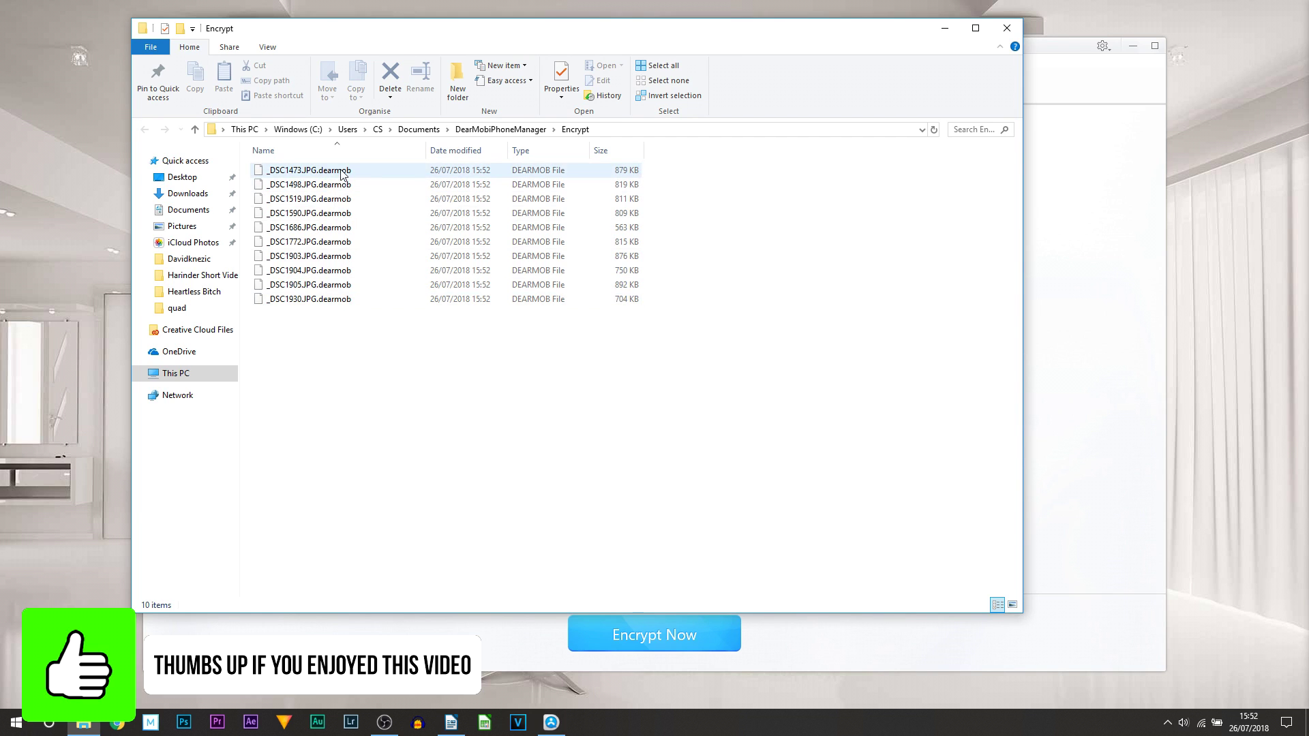
pyautogui.hotkey('alt', 'Tab')
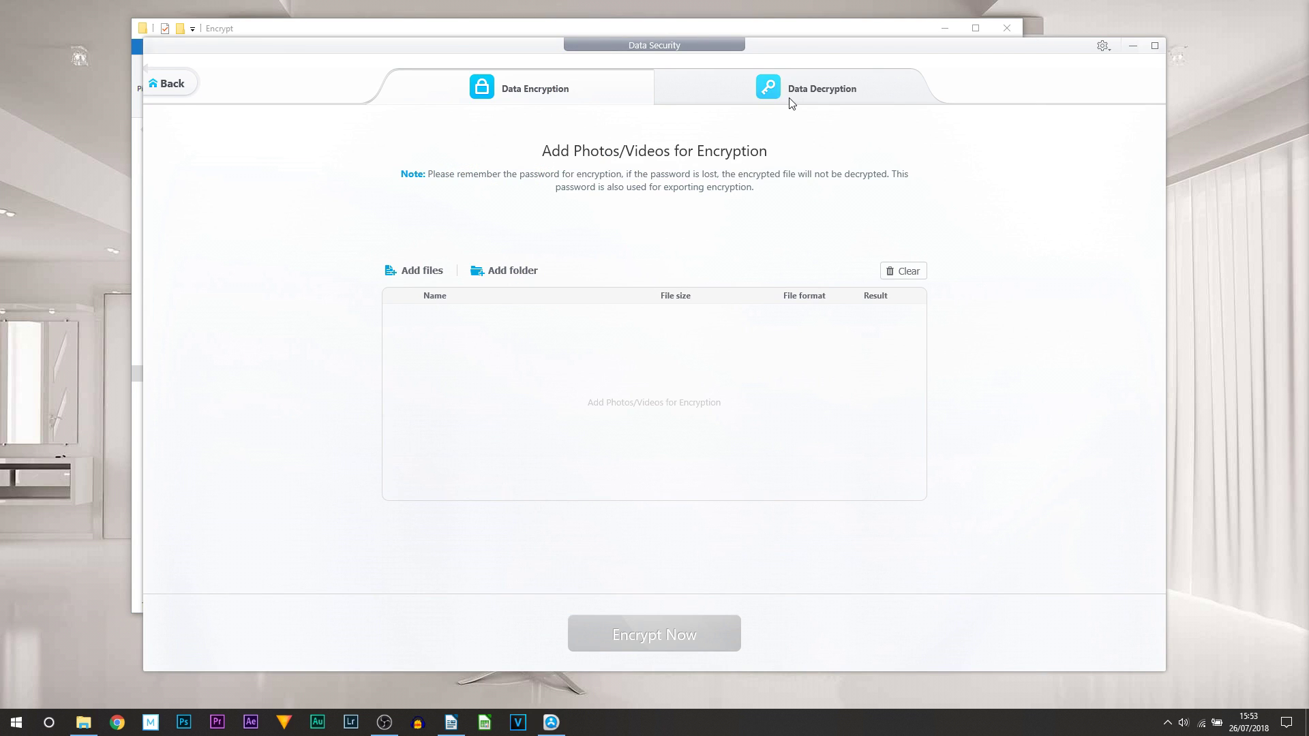
pyautogui.click(791, 101)
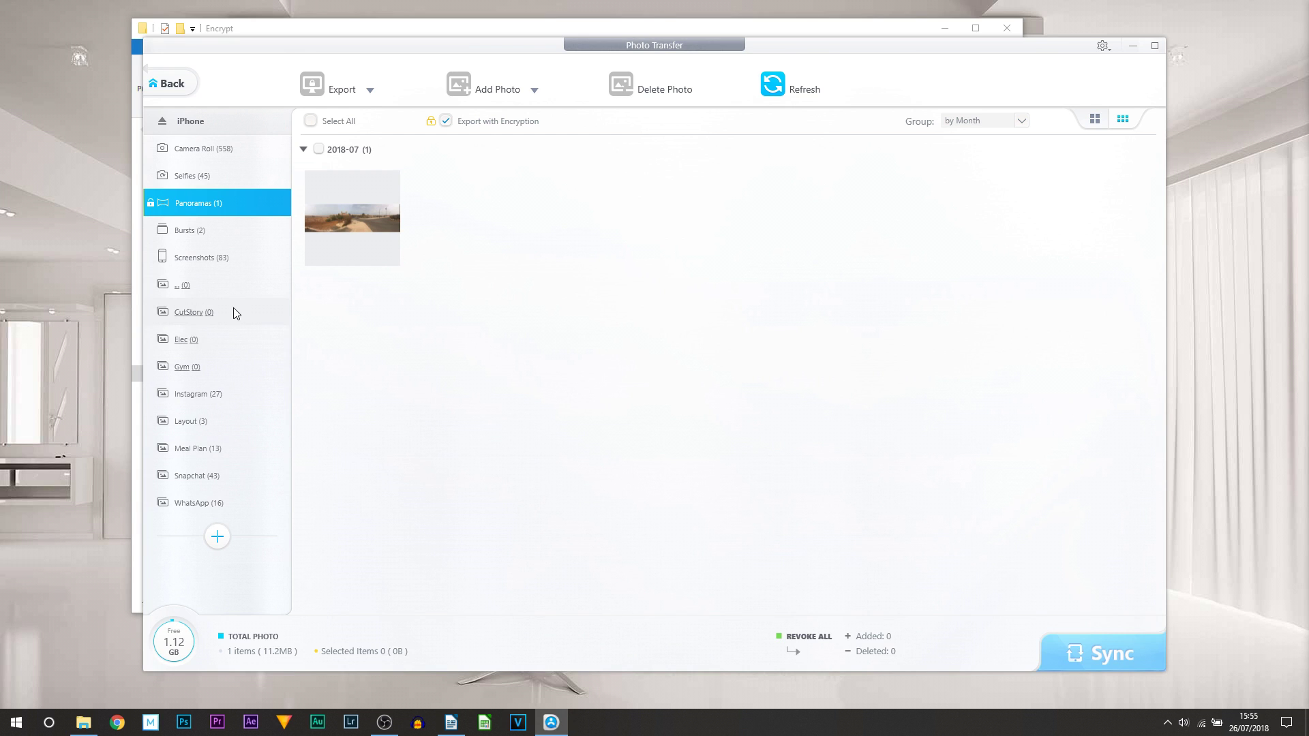
# - Create album NewAlbum_1, add _DSC1904 from Desktop\quad\USE, and sync it to the iPhone
pyautogui.click(214, 543)
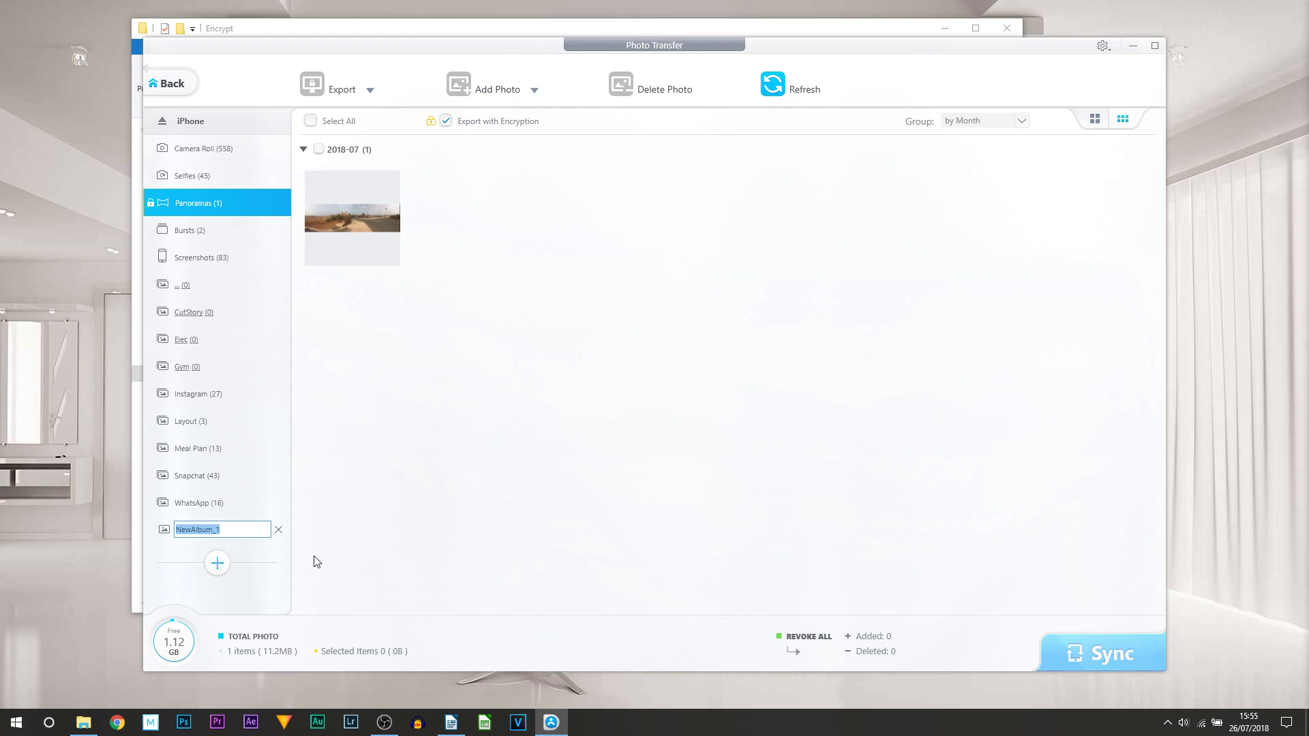
pyautogui.press('Return')
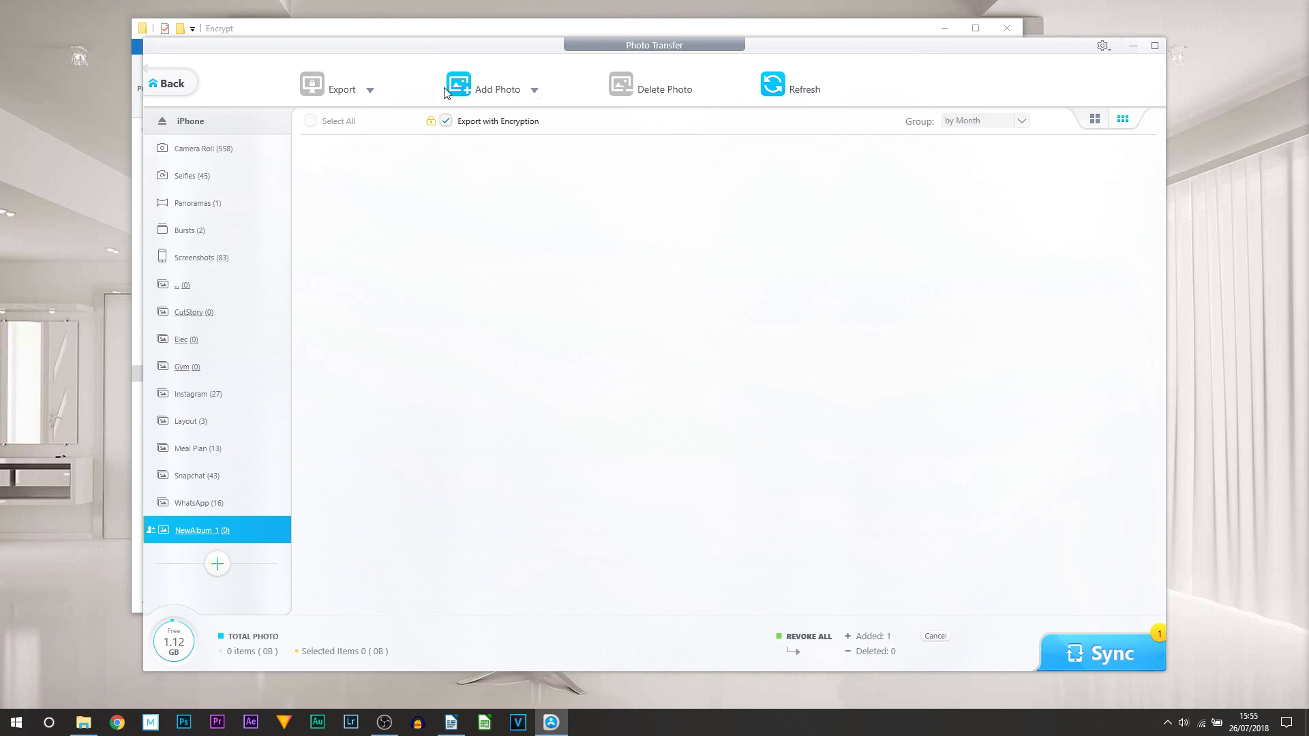
pyautogui.click(489, 90)
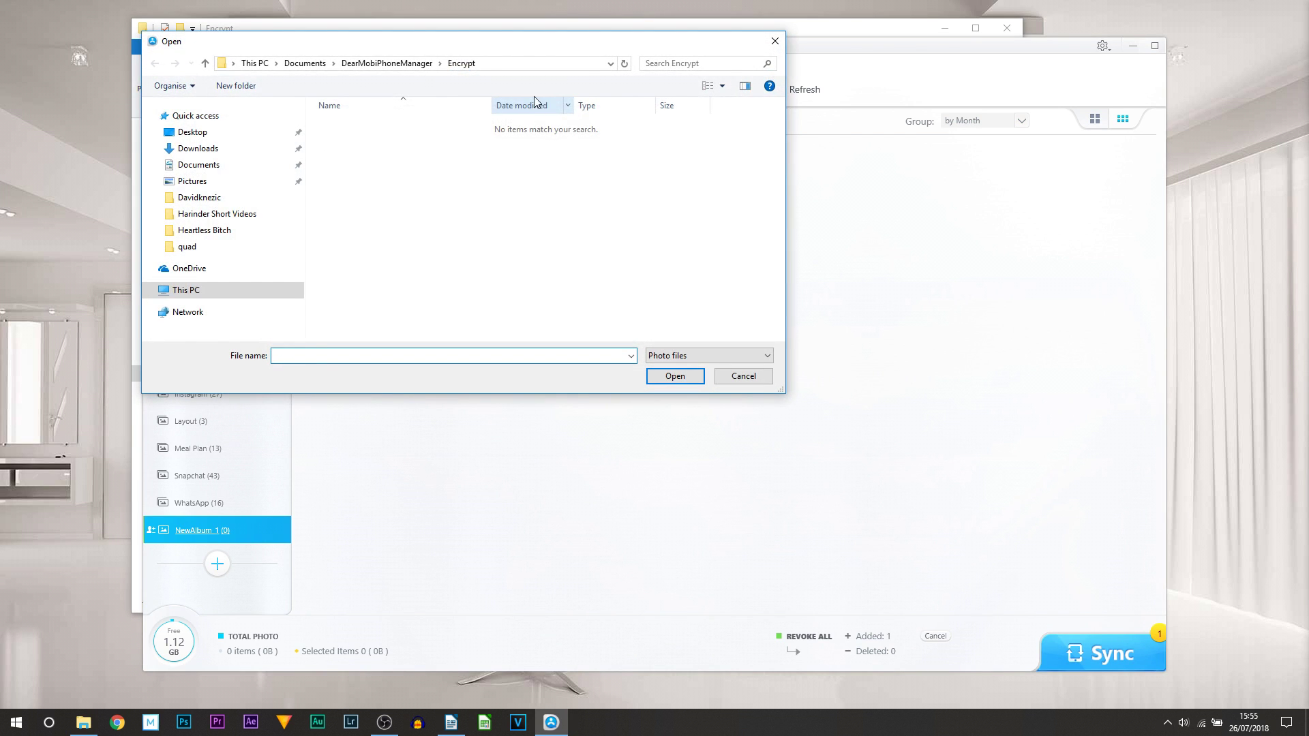
pyautogui.click(226, 247)
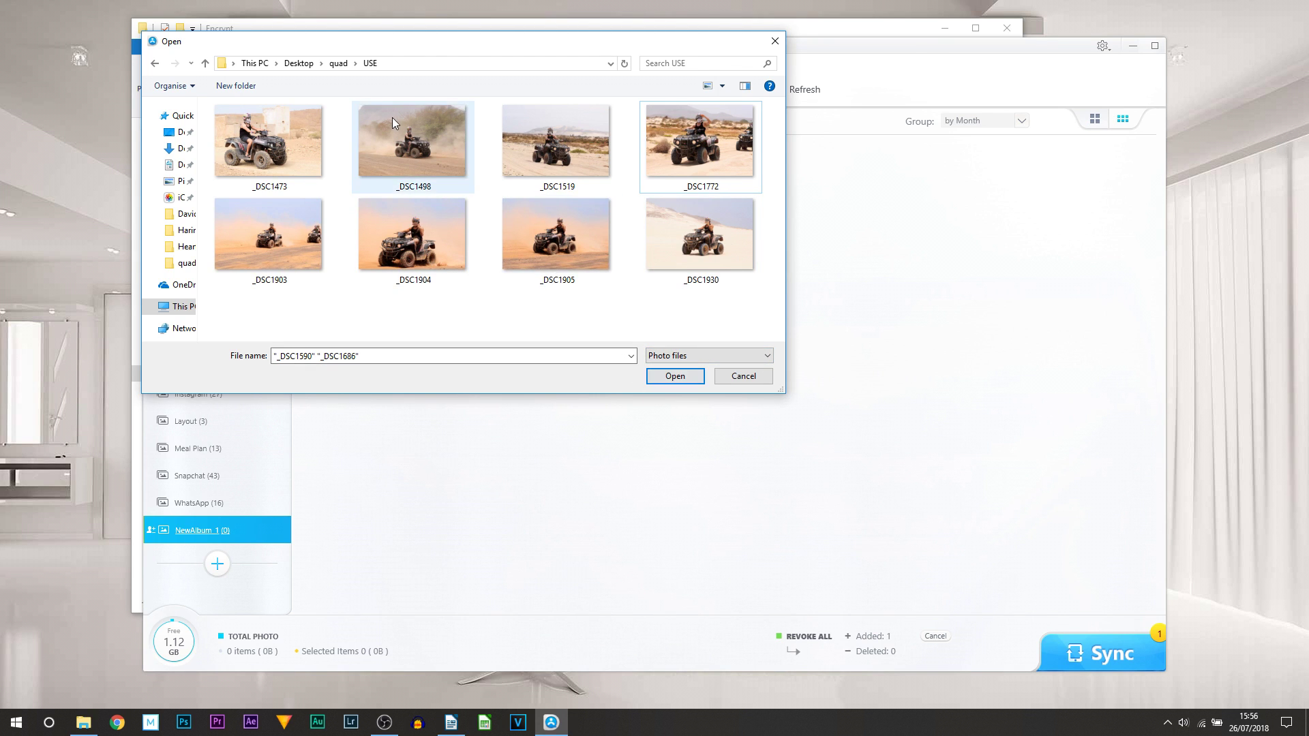
pyautogui.doubleClick(414, 275)
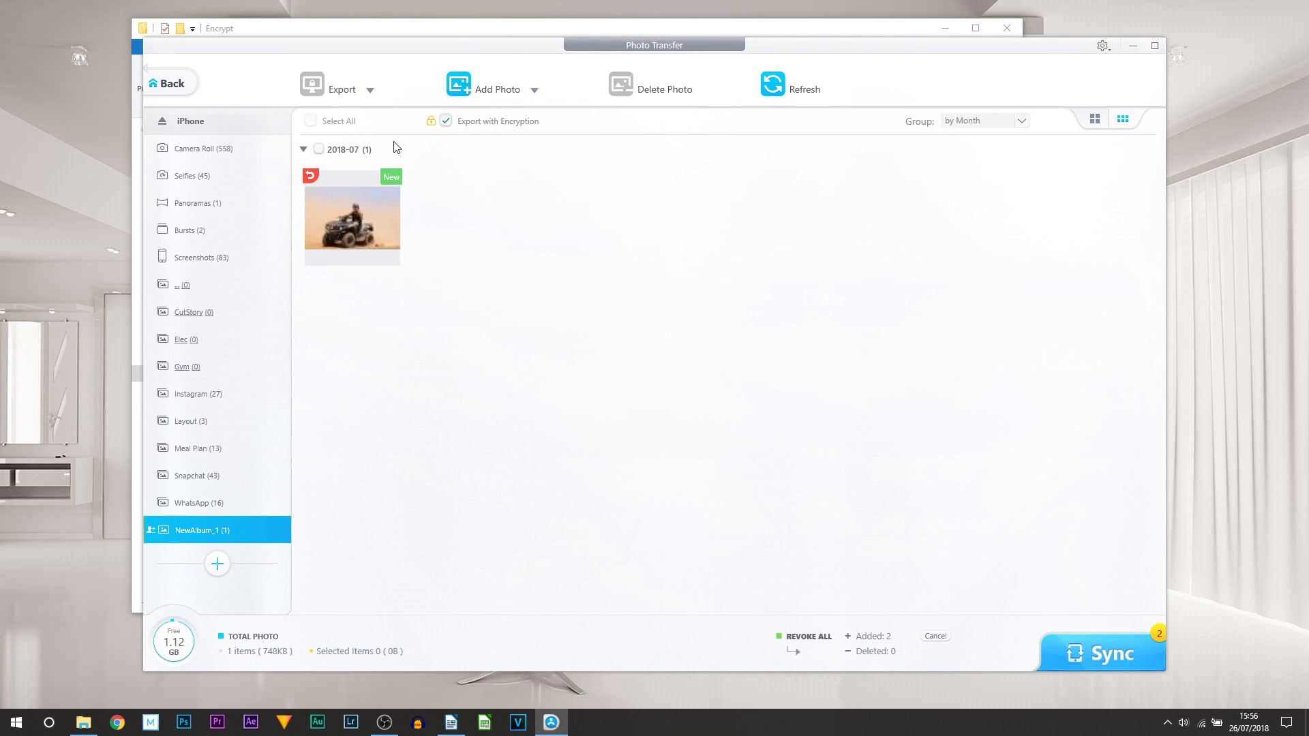
pyautogui.click(1140, 656)
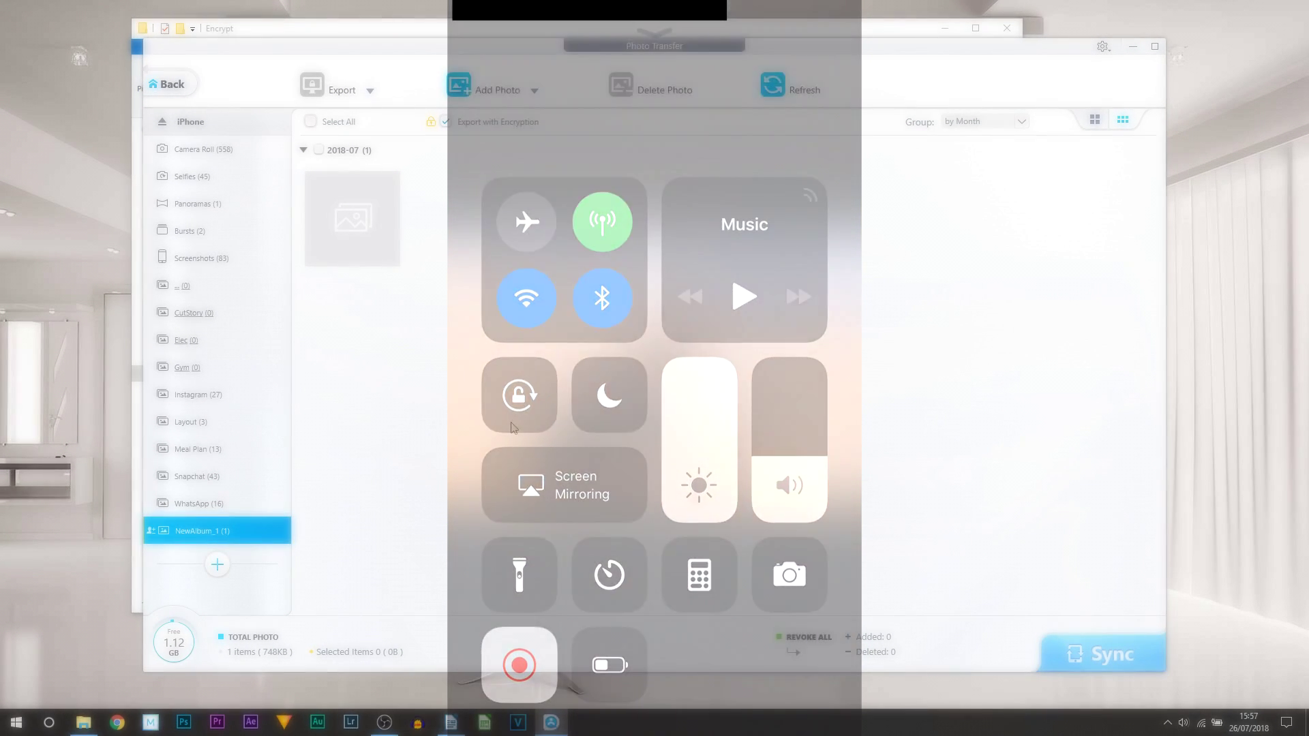
# - Return to the home screen and open the DearMob iPhone Manager product page on 5kplayer.com
pyautogui.click(176, 84)
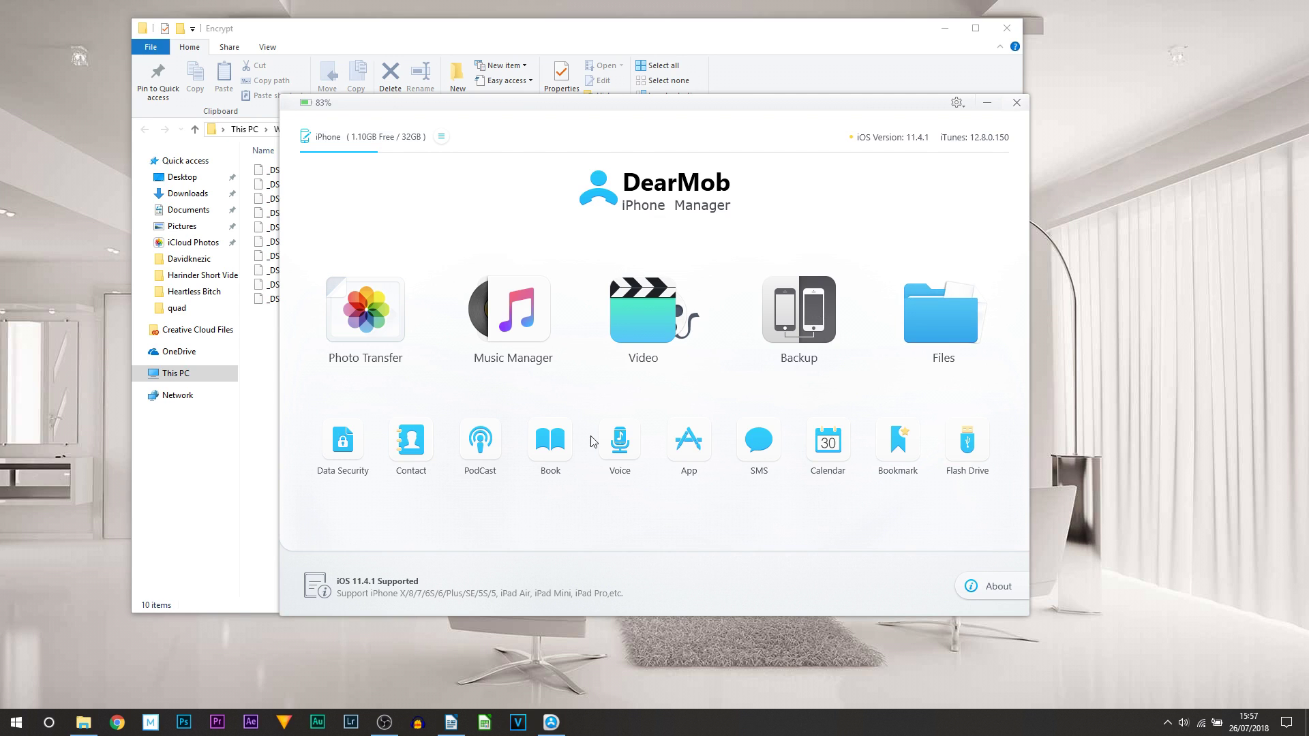
pyautogui.click(983, 603)
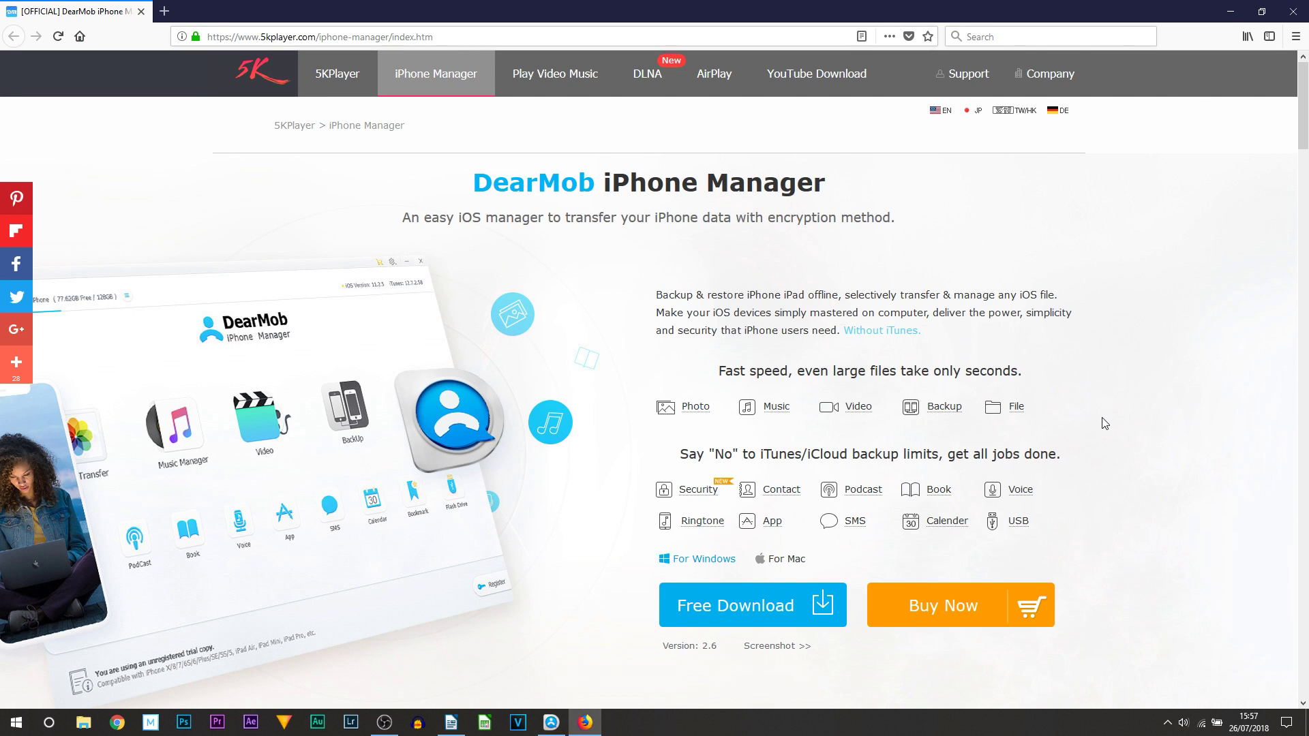
# - Scroll through the DearMob iPhone Manager product page features in Firefox
pyautogui.scroll(-8, 1106, 425)
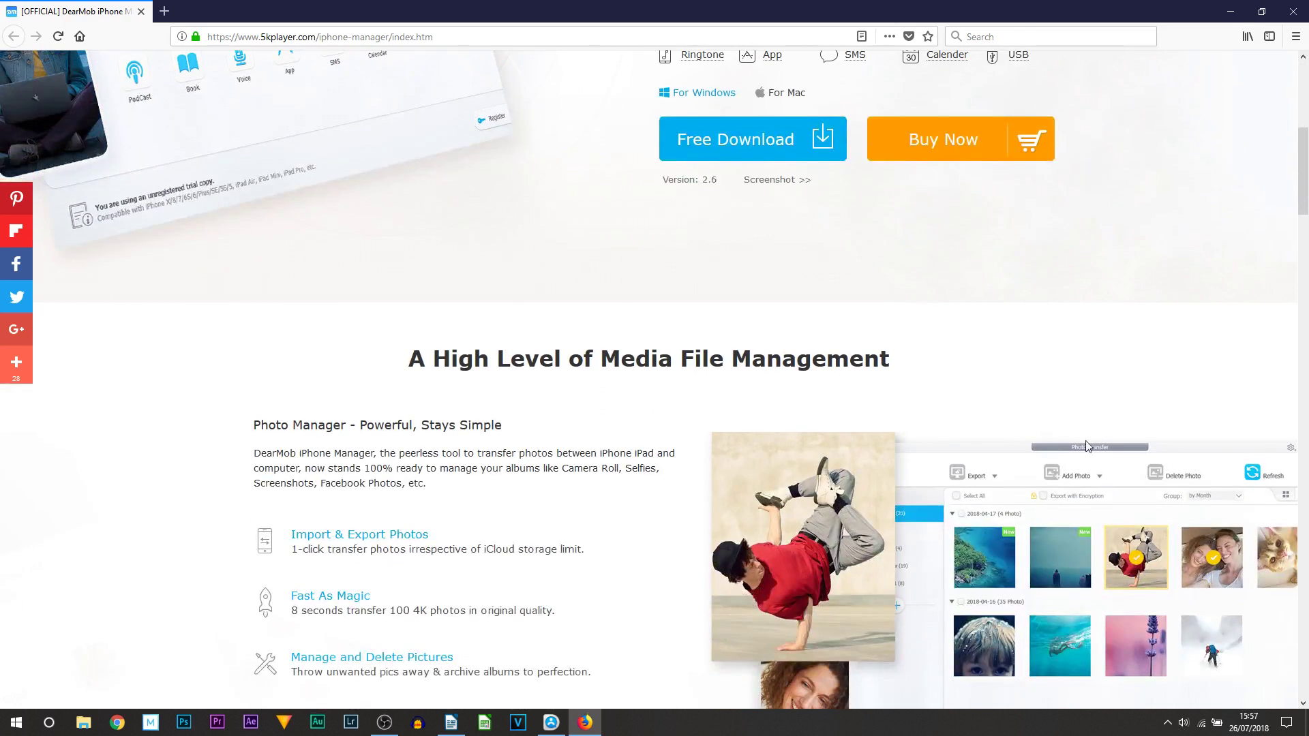
pyautogui.scroll(-6, 638, 505)
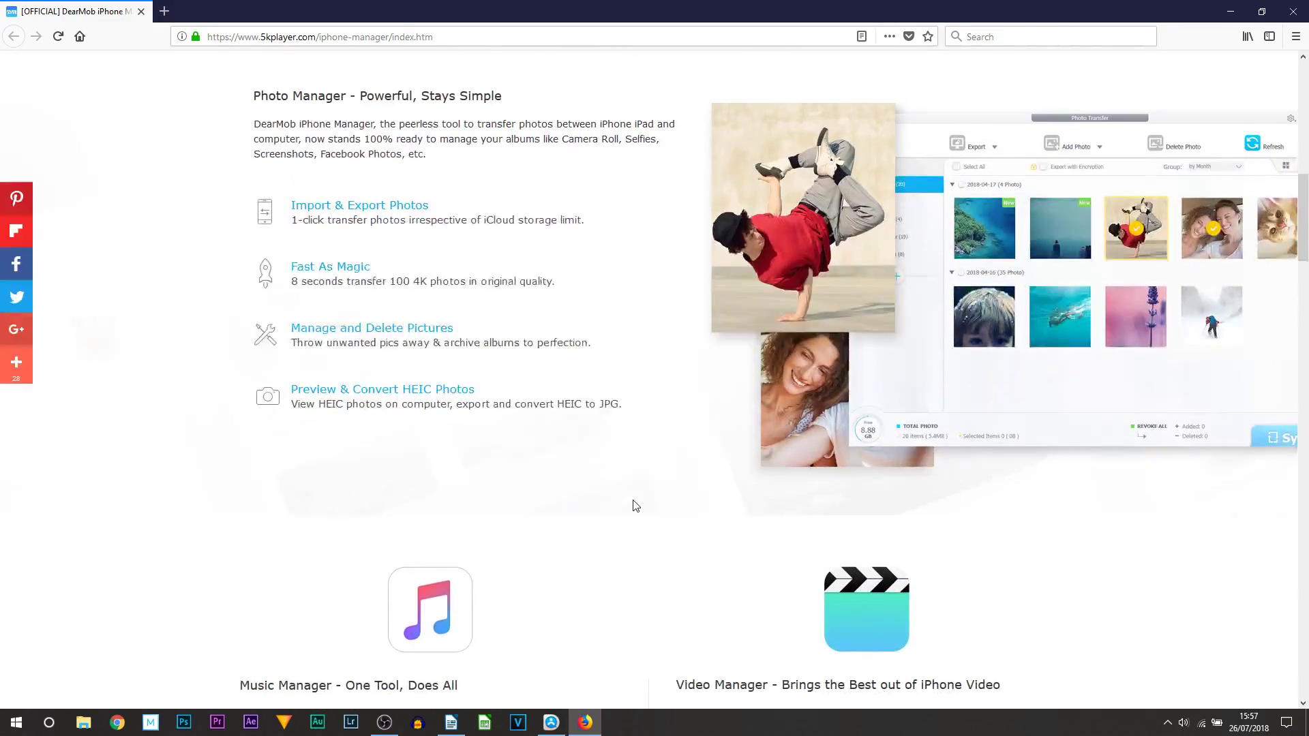
pyautogui.scroll(-13, 634, 504)
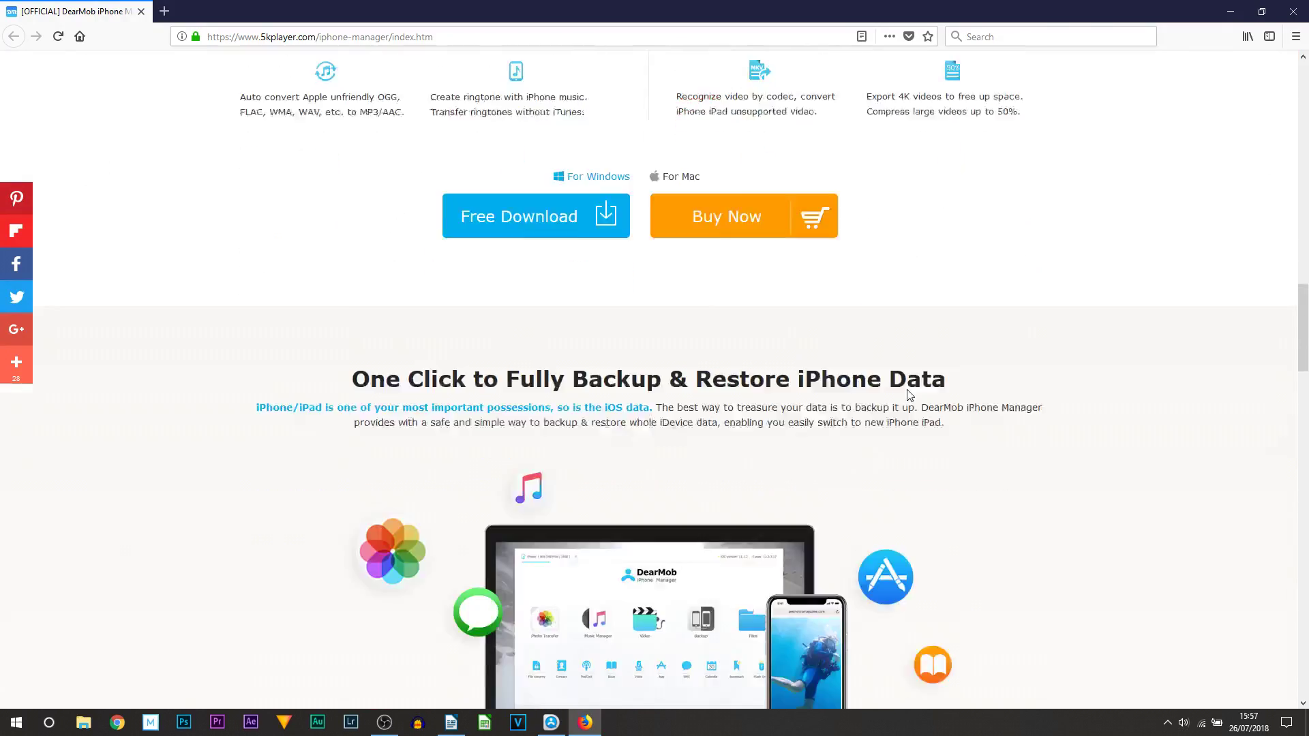
pyautogui.scroll(-14, 970, 400)
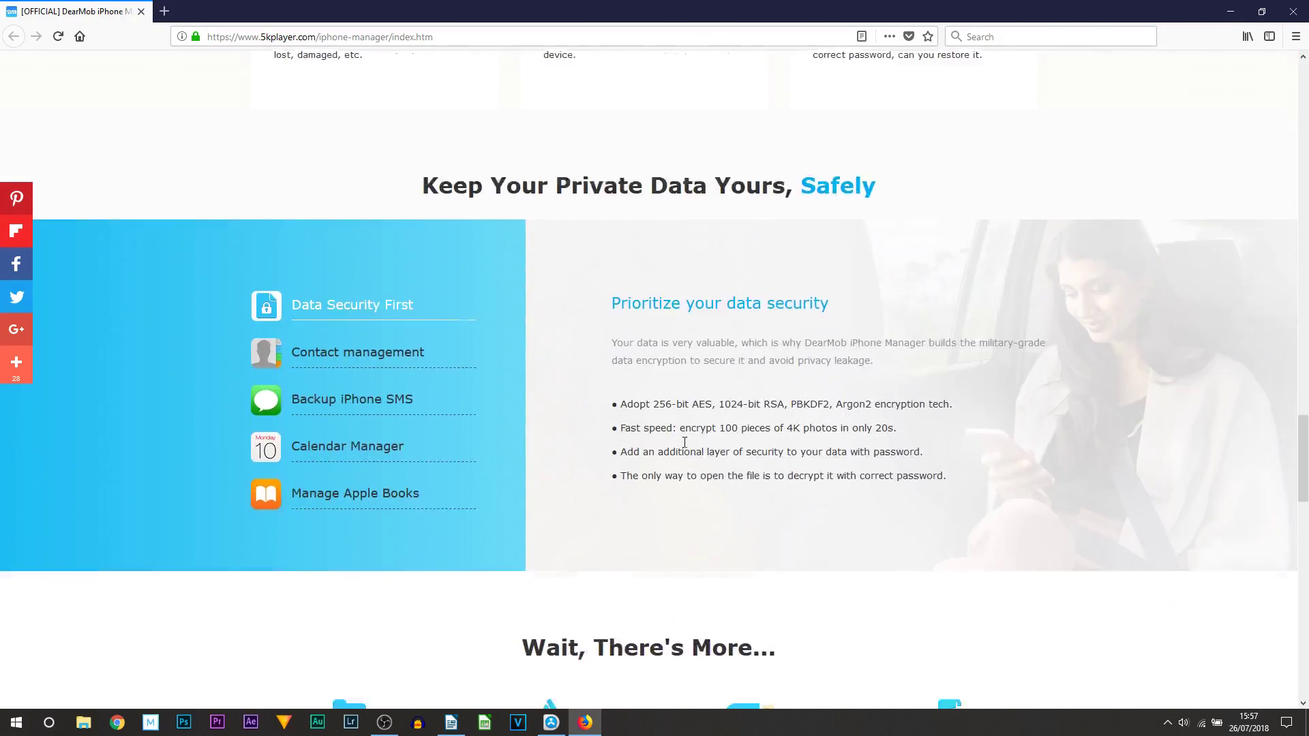
pyautogui.scroll(-9, 923, 512)
pyautogui.scroll(8, 959, 532)
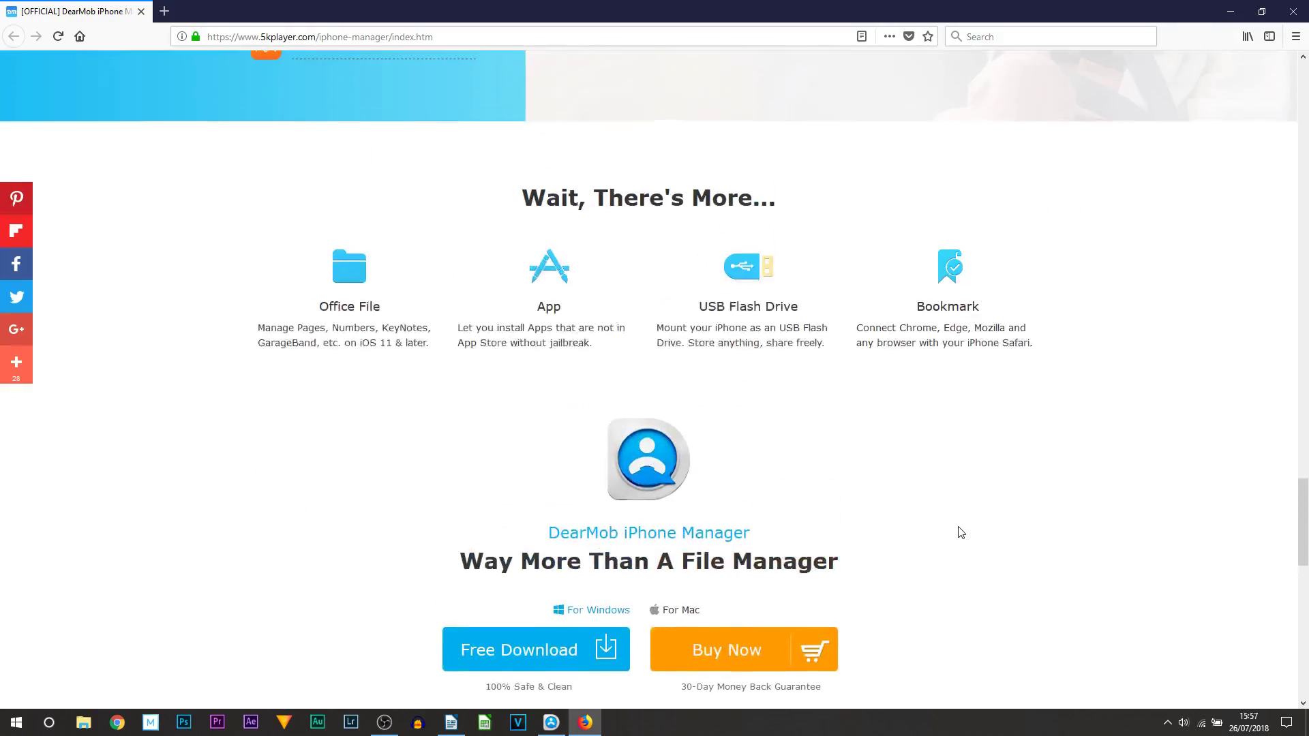
pyautogui.scroll(20, 959, 532)
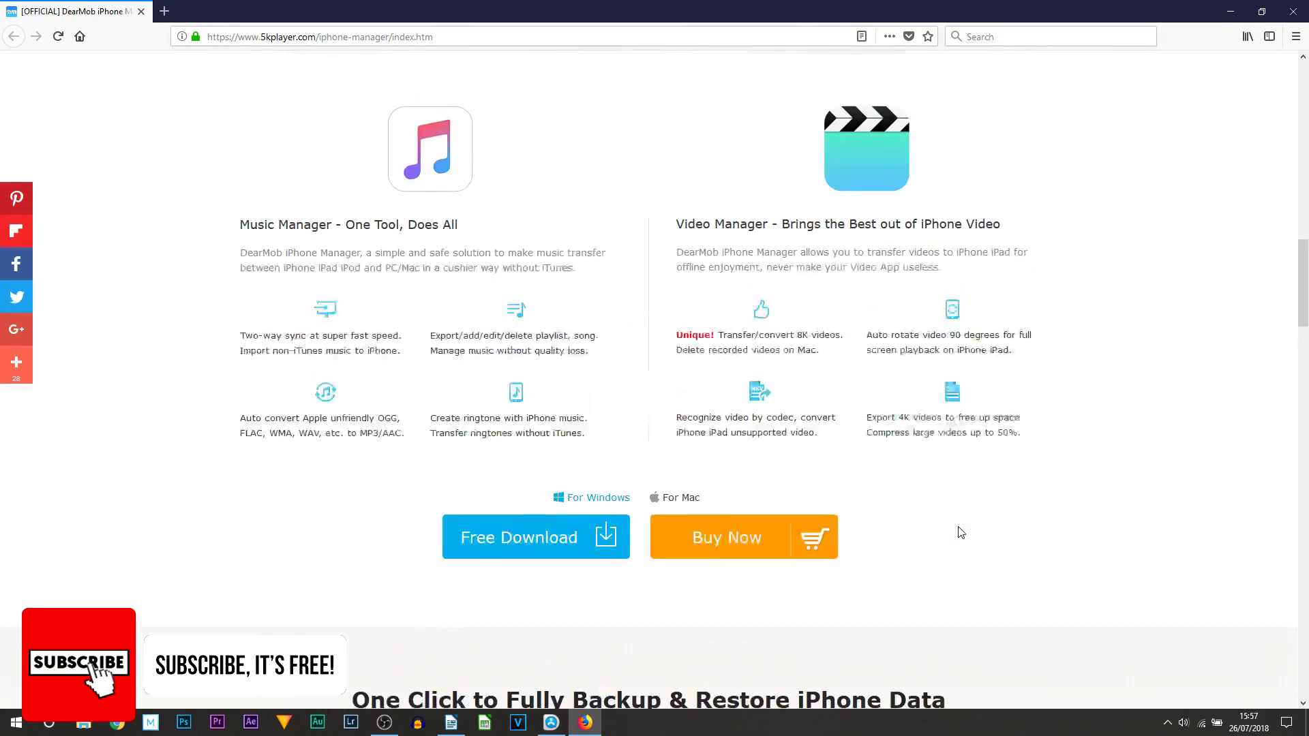
pyautogui.scroll(15, 959, 532)
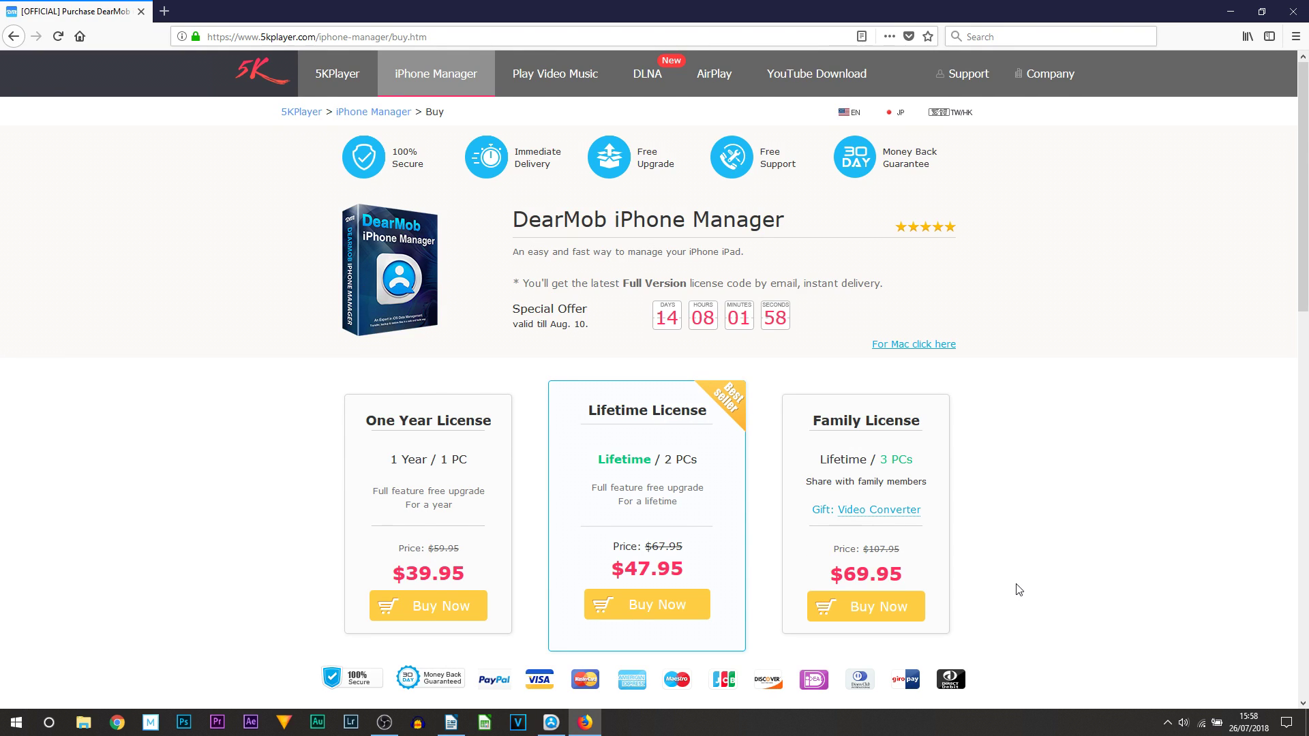
pyautogui.scroll(-2, 1016, 591)
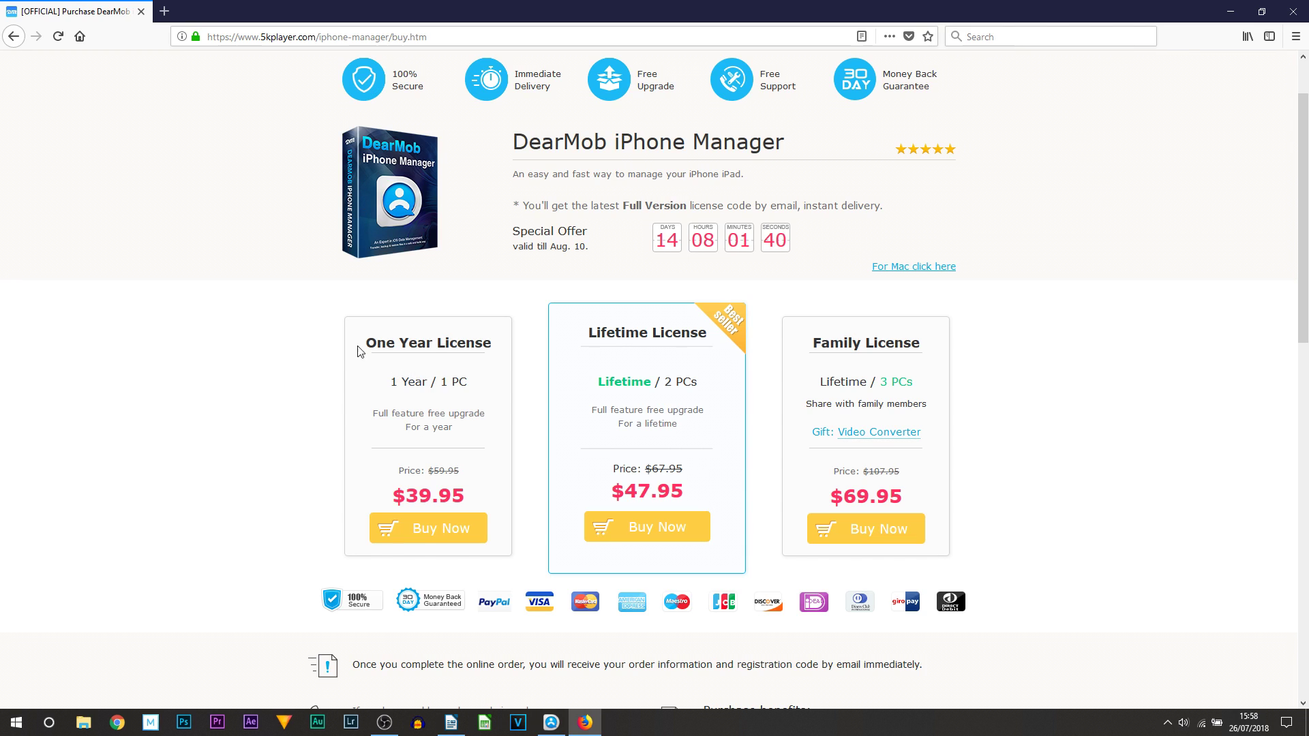
pyautogui.moveTo(357, 350); pyautogui.dragTo(485, 407)
pyautogui.click(551, 399)
pyautogui.moveTo(576, 326); pyautogui.dragTo(689, 350)
pyautogui.click(689, 350)
pyautogui.moveTo(816, 351); pyautogui.dragTo(931, 347)
pyautogui.click(685, 399)
pyautogui.moveTo(918, 389)
pyautogui.mouseDown()
pyautogui.moveTo(871, 384)
pyautogui.moveTo(918, 387)
pyautogui.mouseUp()
pyautogui.click(919, 390)
pyautogui.click(917, 387)
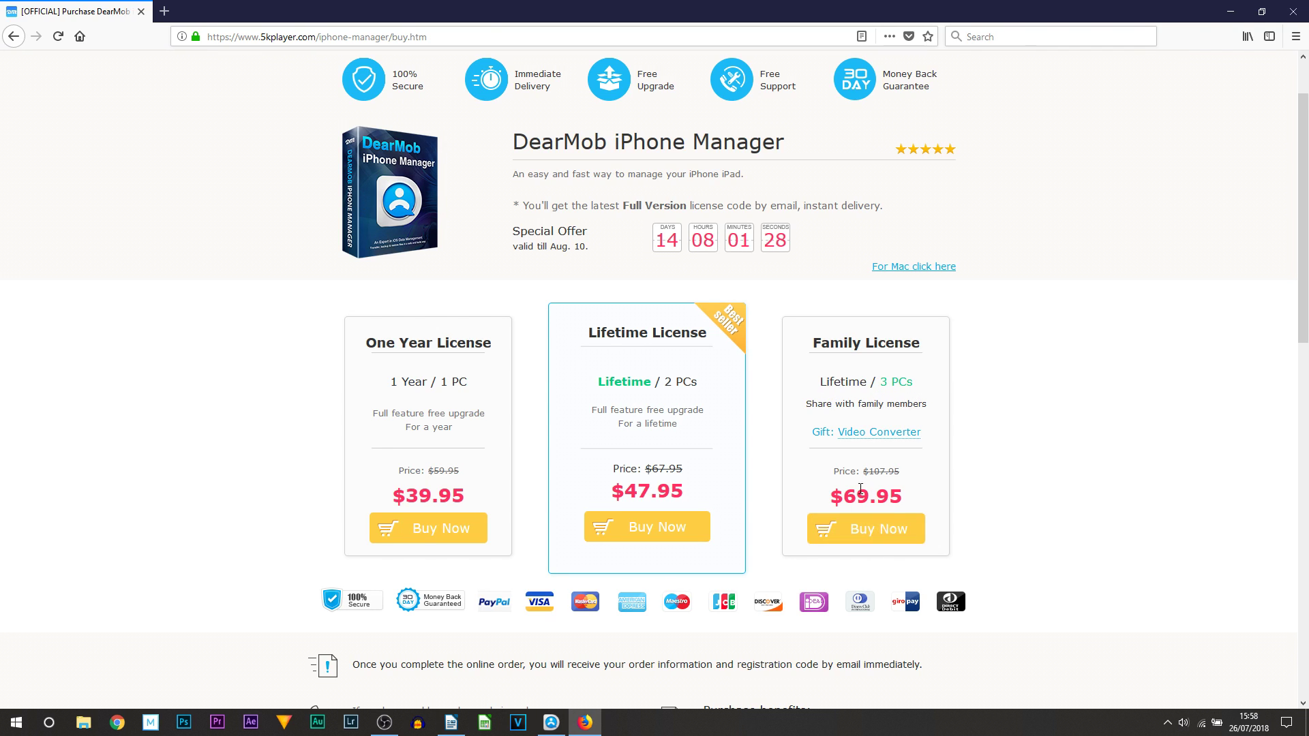